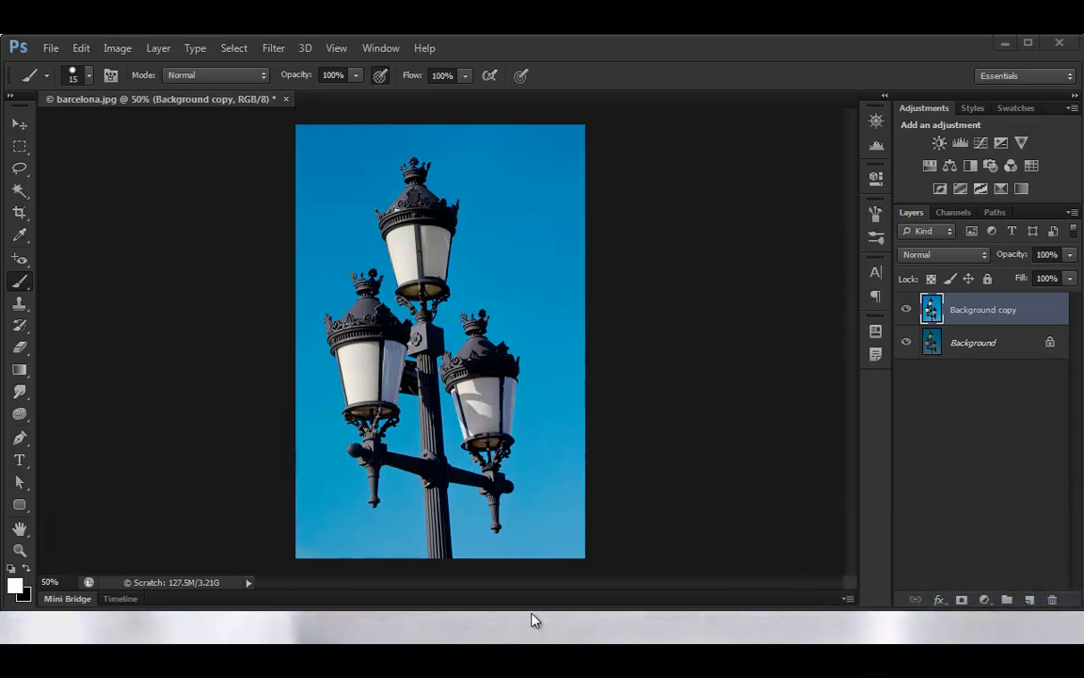
Drag the Photoshop window's bottom edge down to make the workspace taller.
drag(533, 608, 539, 642)
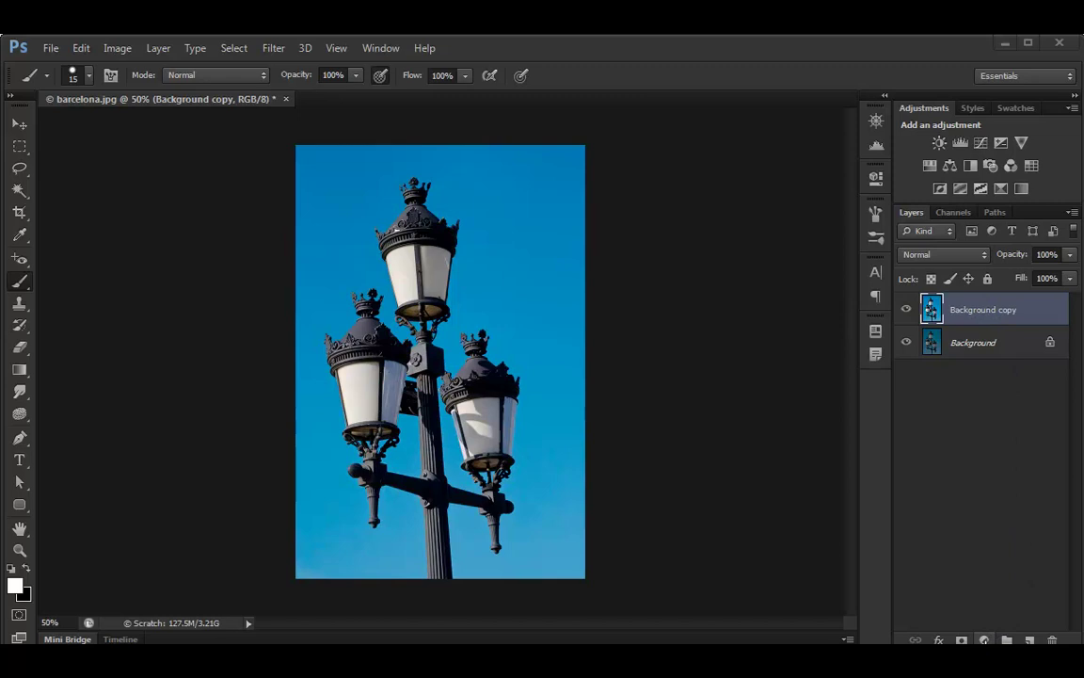
Add a Color Lookup adjustment layer from the Layers panel's adjustment layer menu.
click(985, 639)
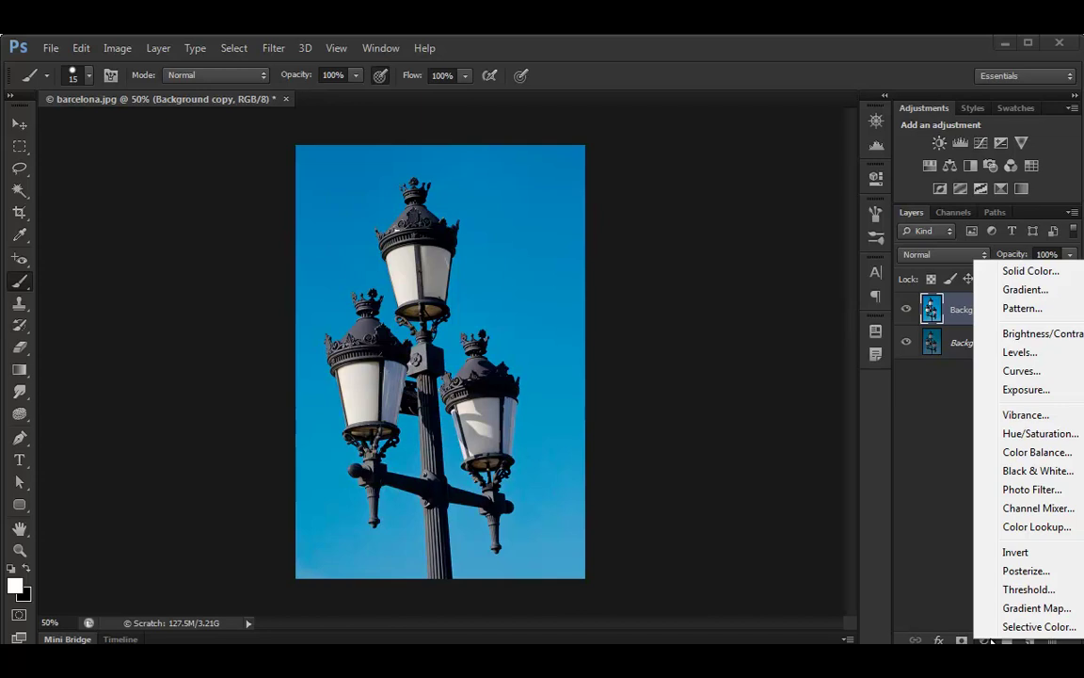
click(1033, 527)
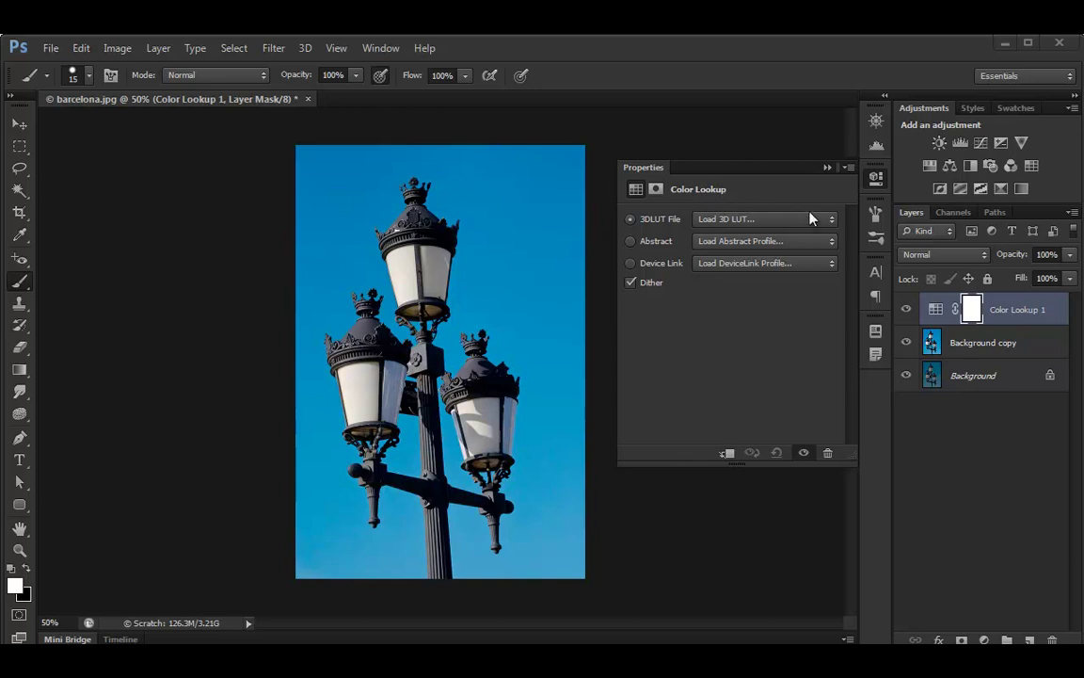
Preview the 2Strip, 3Strip, Bleach Bypass, Candlelight and Crisp_Warm LUTs on the photo.
click(832, 220)
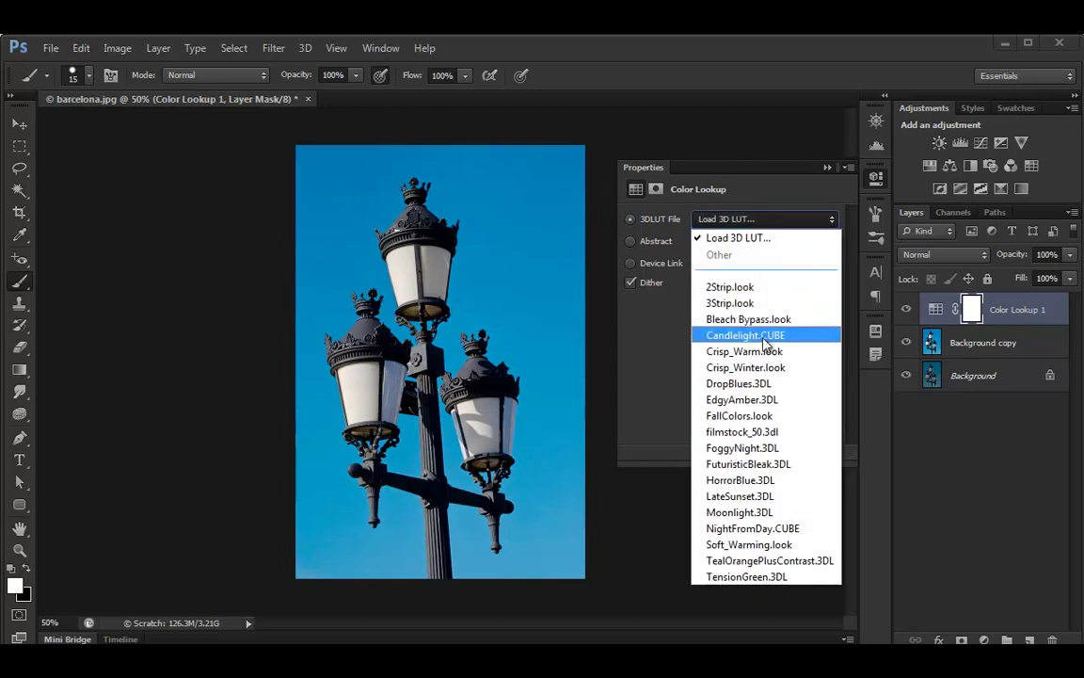
click(730, 287)
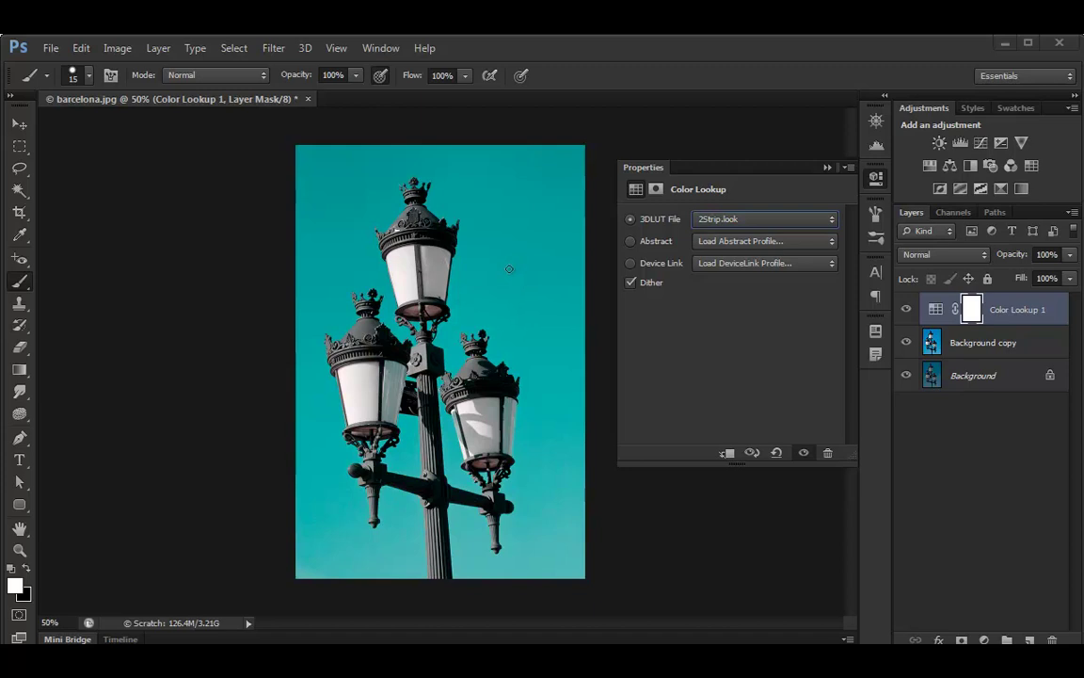
click(827, 218)
click(746, 302)
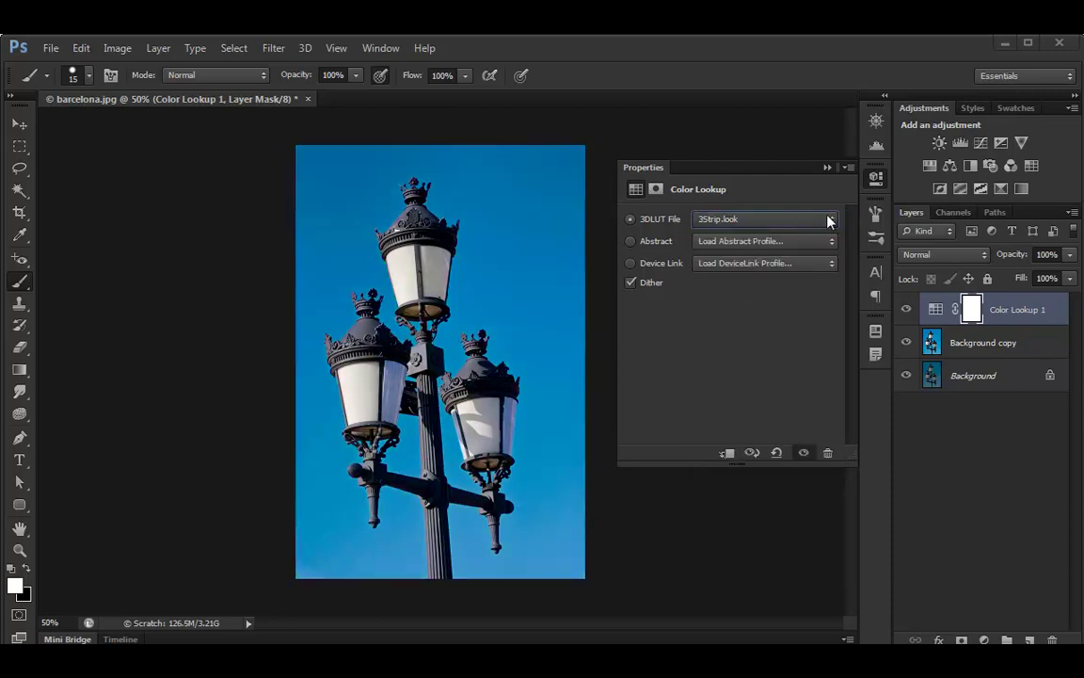
click(828, 219)
click(765, 323)
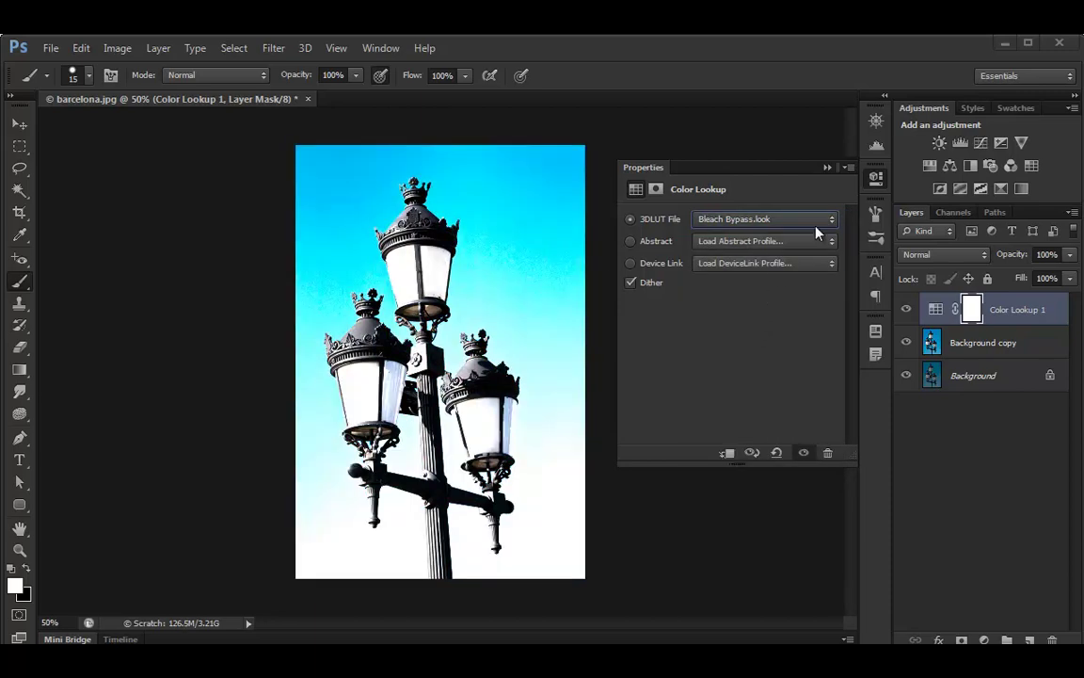
click(823, 226)
click(780, 331)
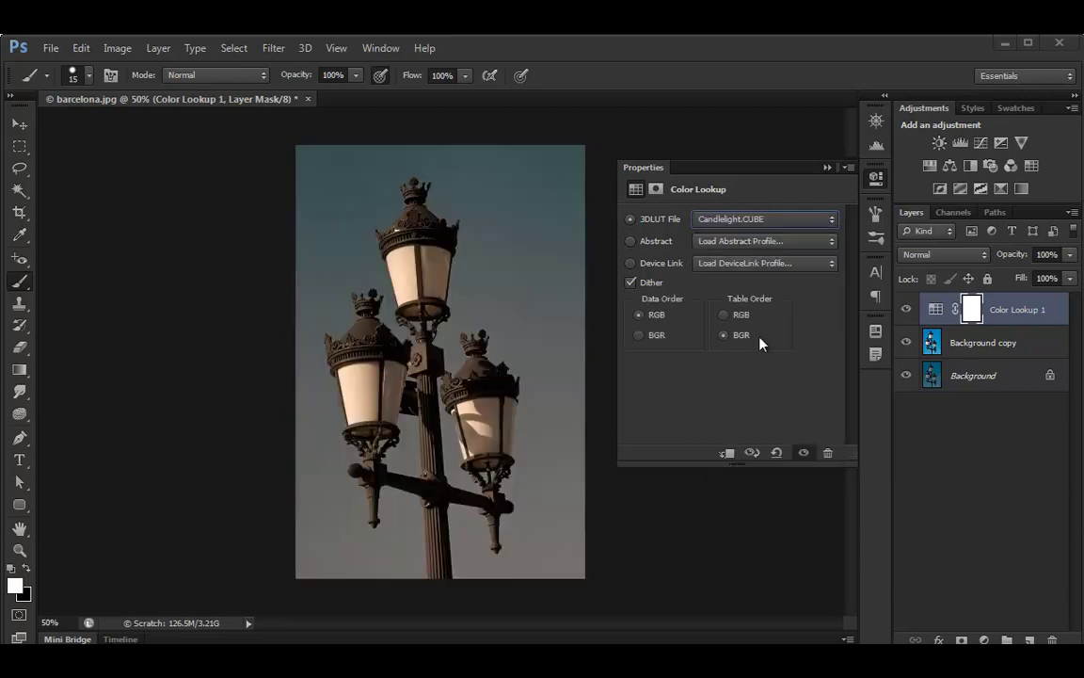
click(800, 219)
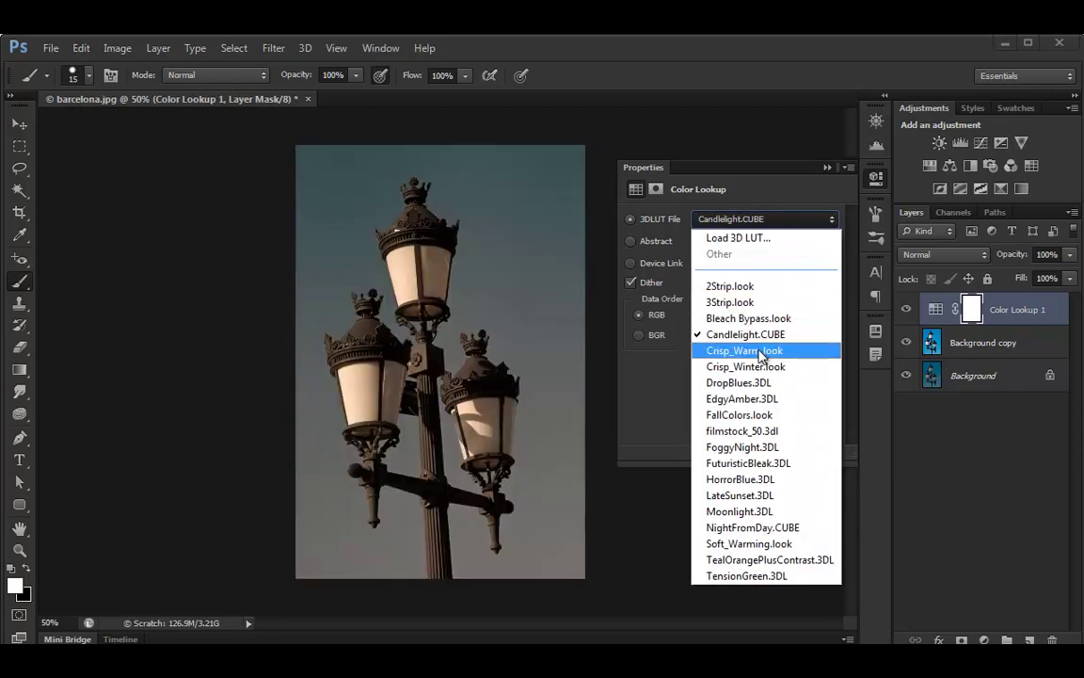
click(762, 351)
Preview the Crisp_Winter, DropBlues, EdgyAmber, FallColors, filmstock_50 and FoggyNight LUTs in turn.
click(830, 225)
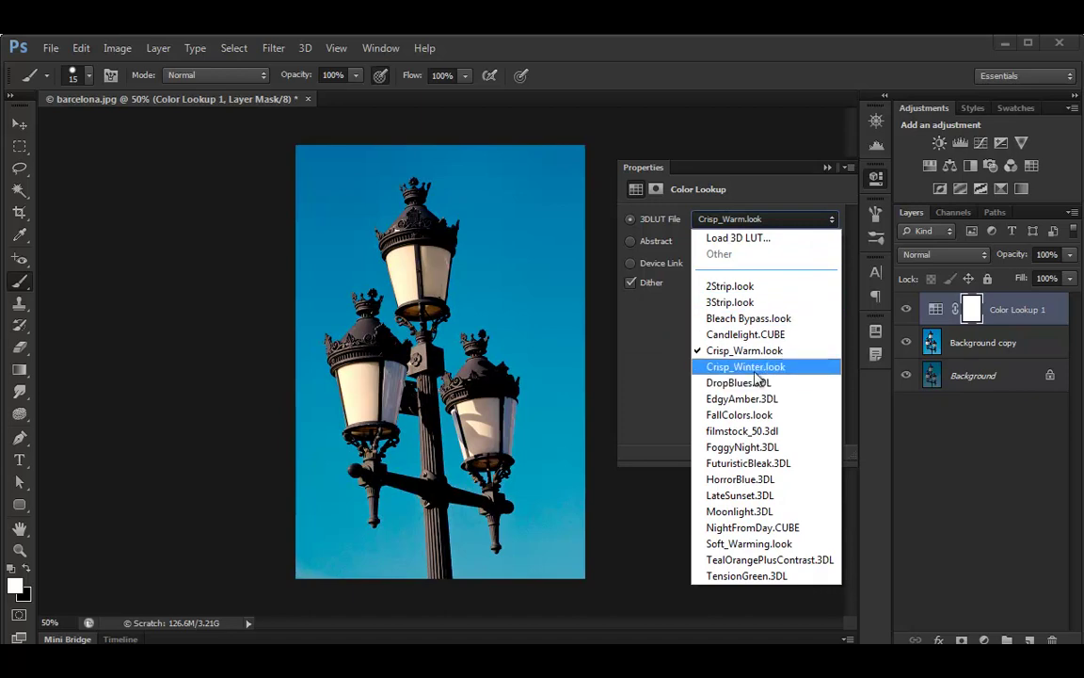
click(761, 368)
click(830, 225)
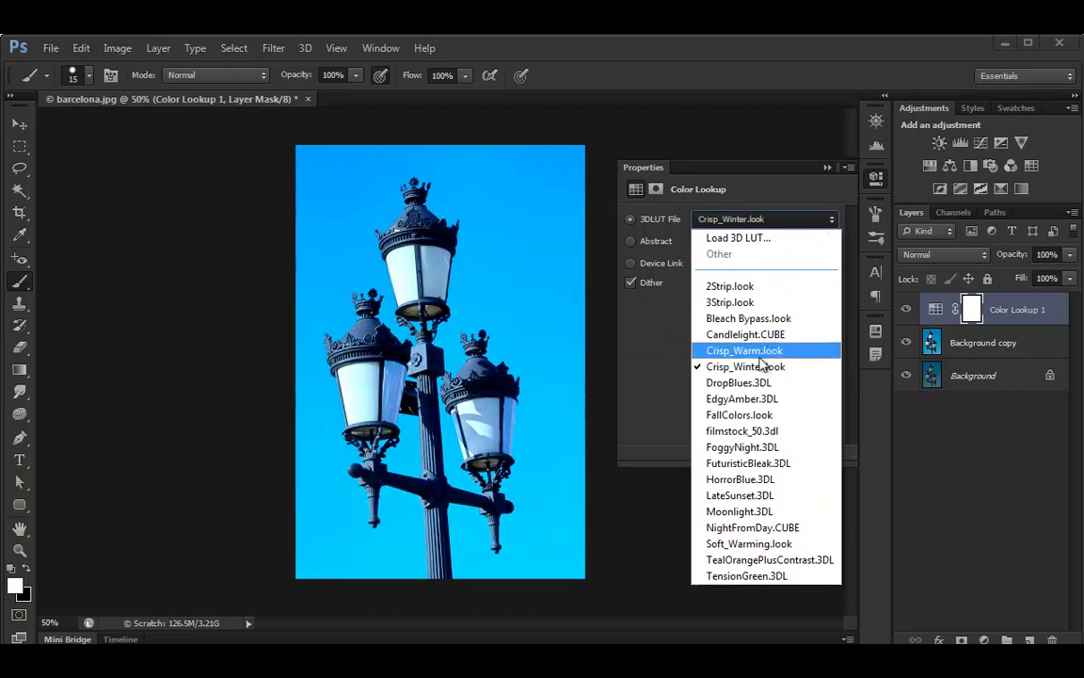
click(758, 382)
click(830, 220)
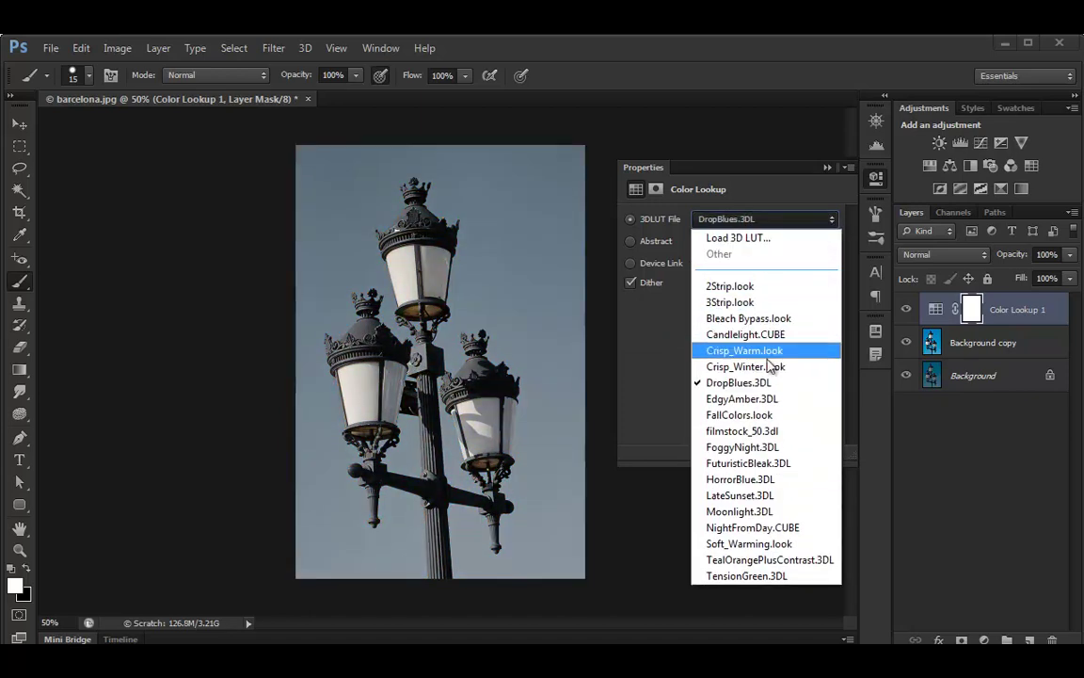
click(759, 399)
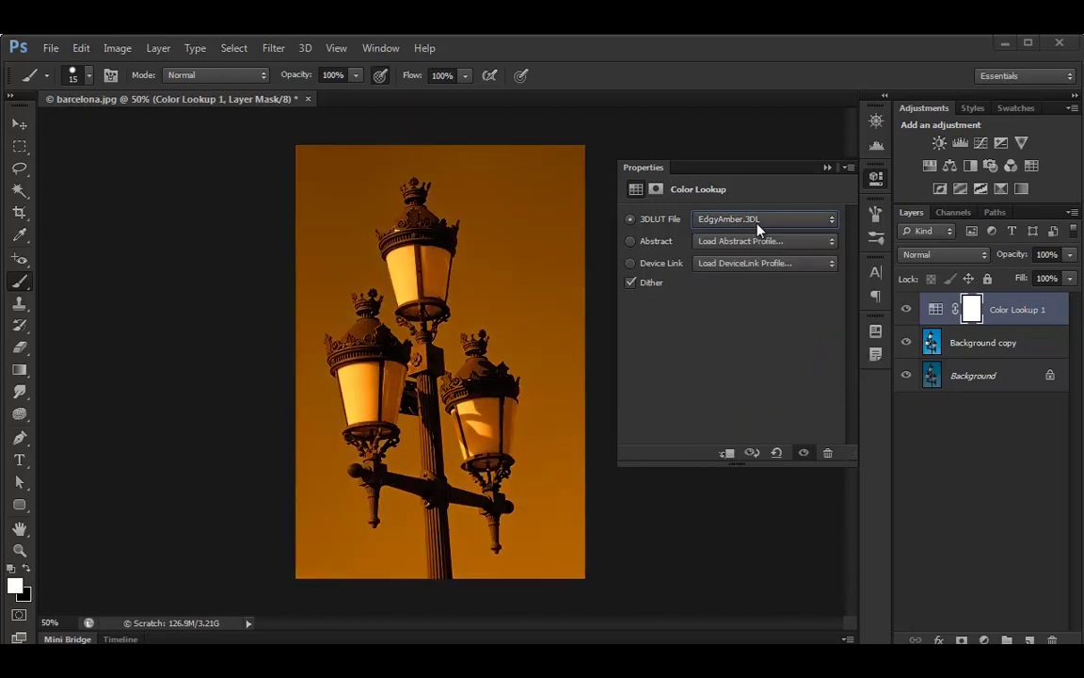
click(832, 223)
click(758, 415)
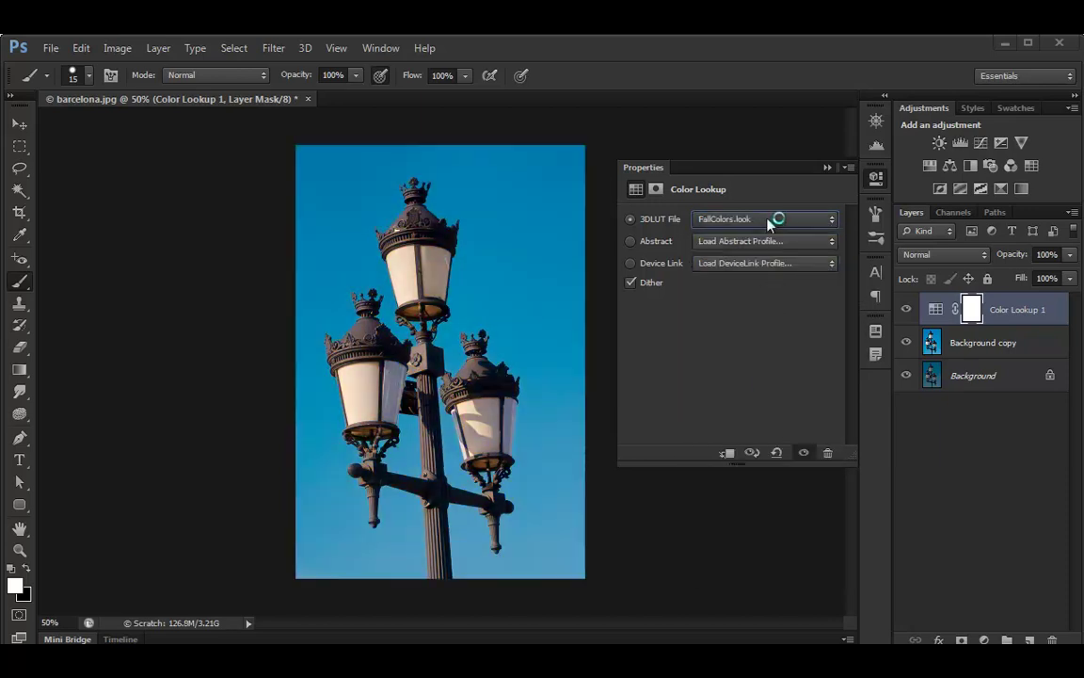
key(Down)
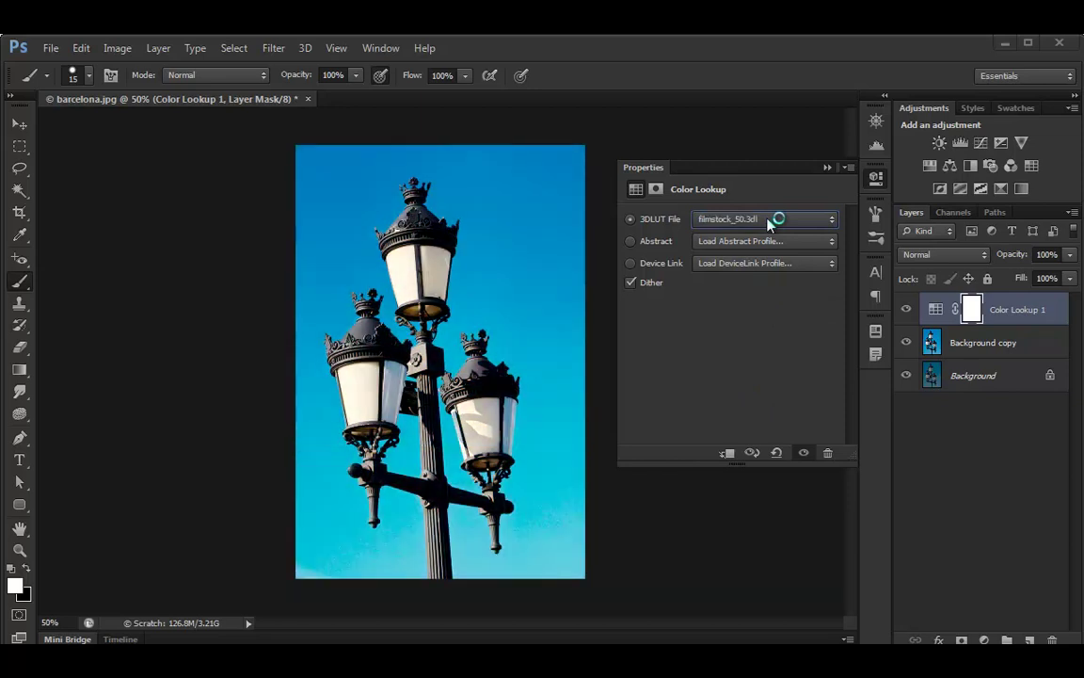
key(Down)
key(Down)
key(Down)
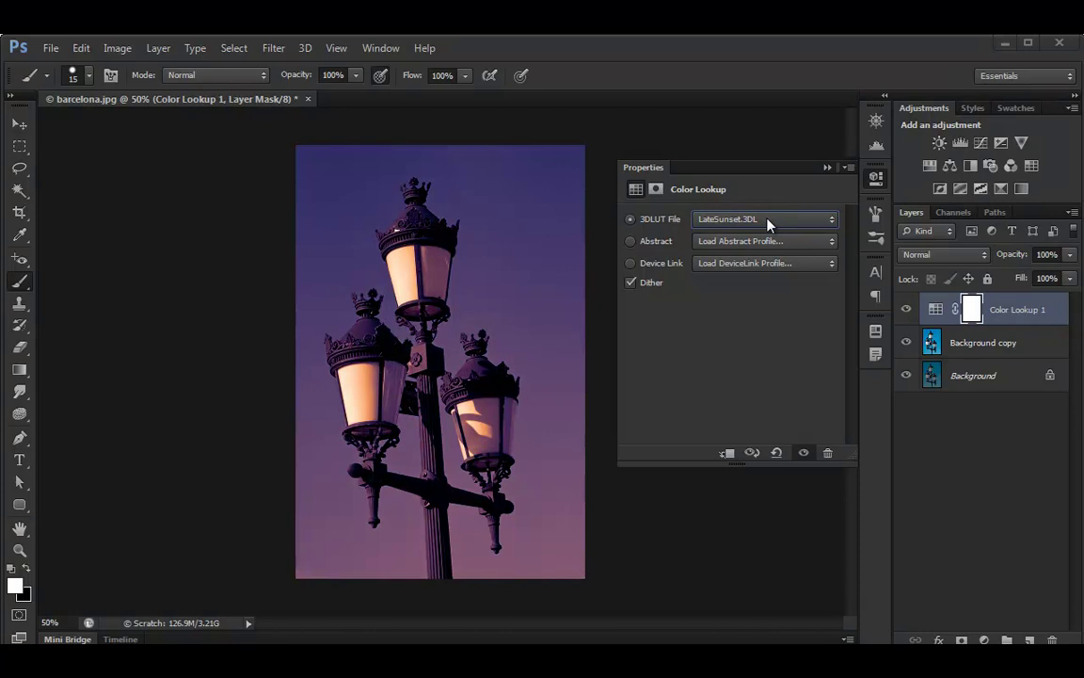
Open the Load 3D LUT dialog and cancel it without loading a file.
click(830, 224)
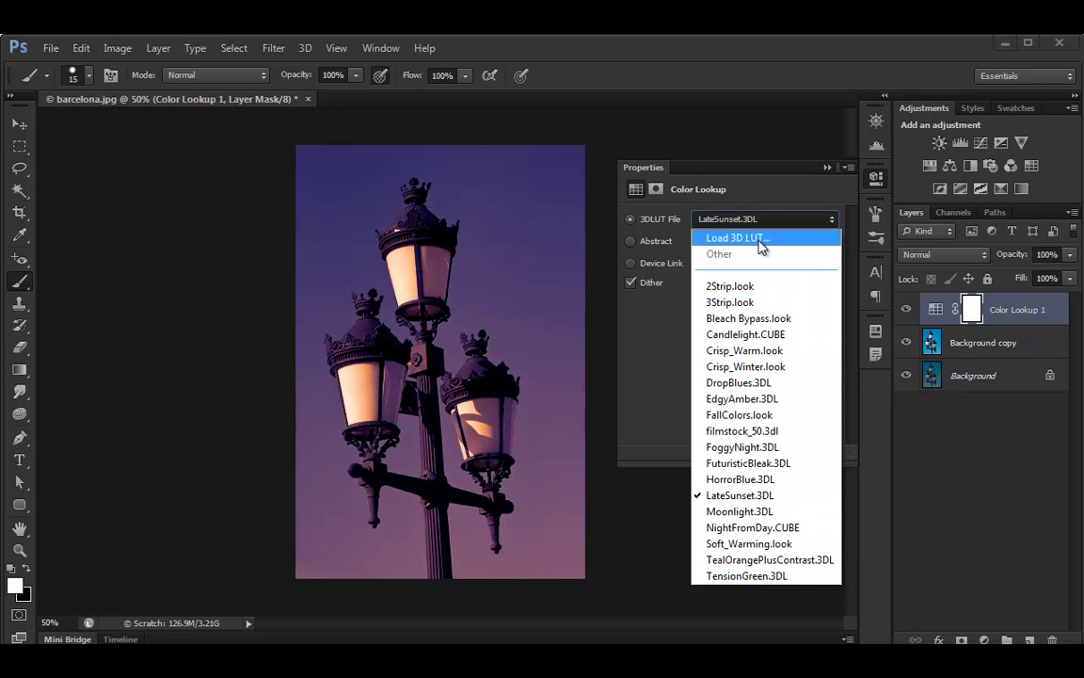
click(761, 241)
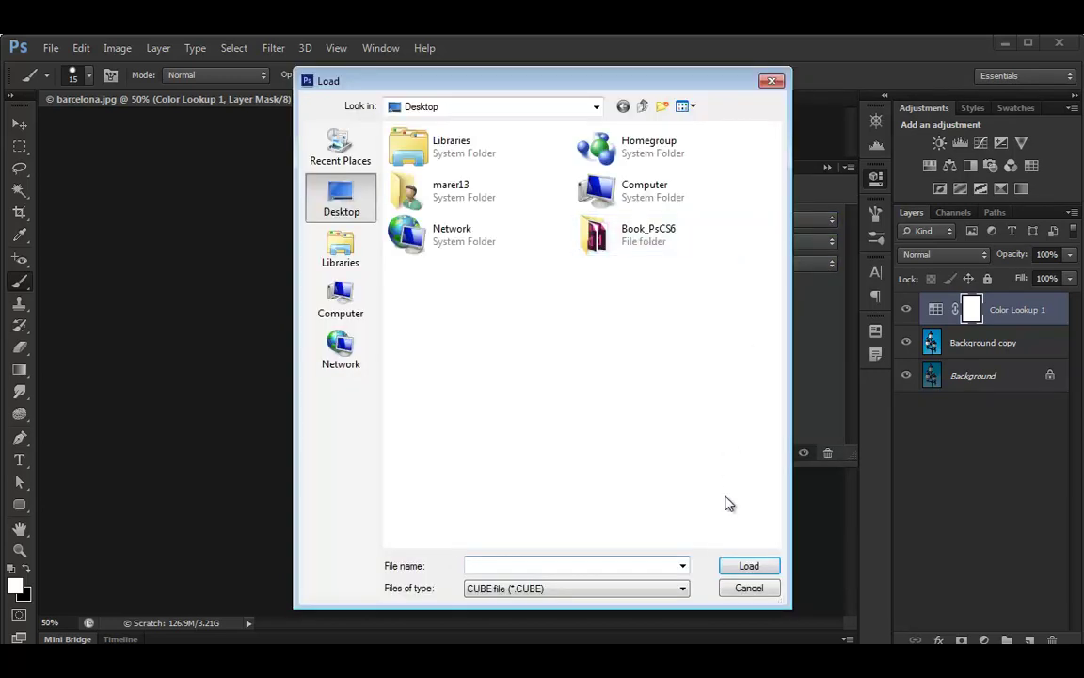
click(749, 588)
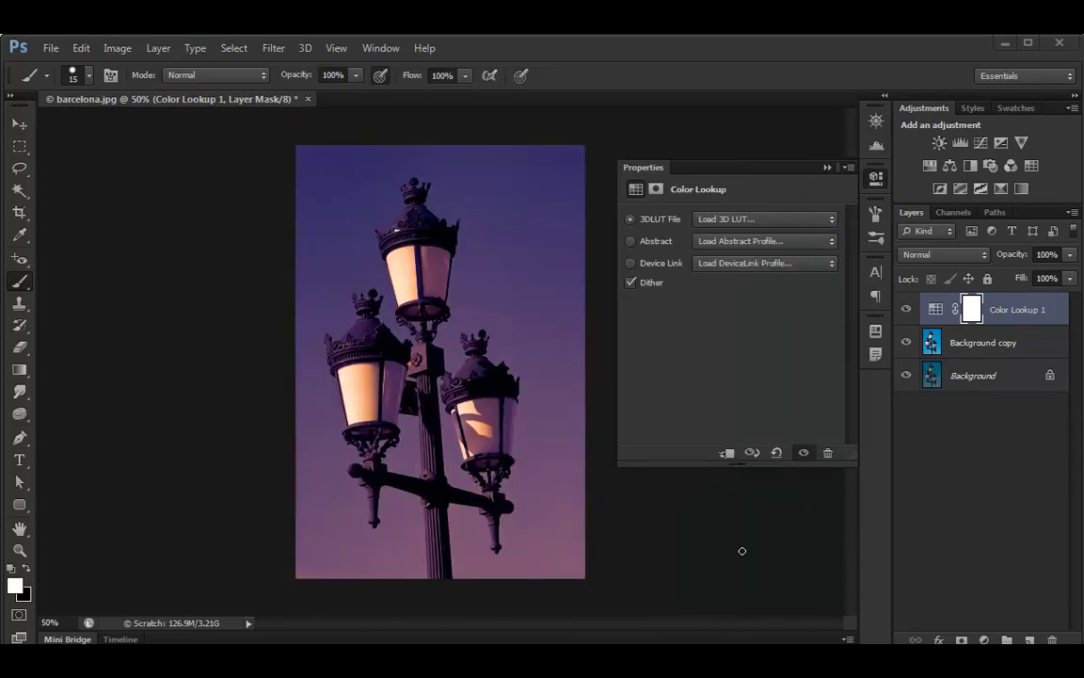
Preview the Pastel 8 Hues, Sienna-Blue, Turquoise-Sepia and Blacklight Poster abstract profiles.
click(819, 242)
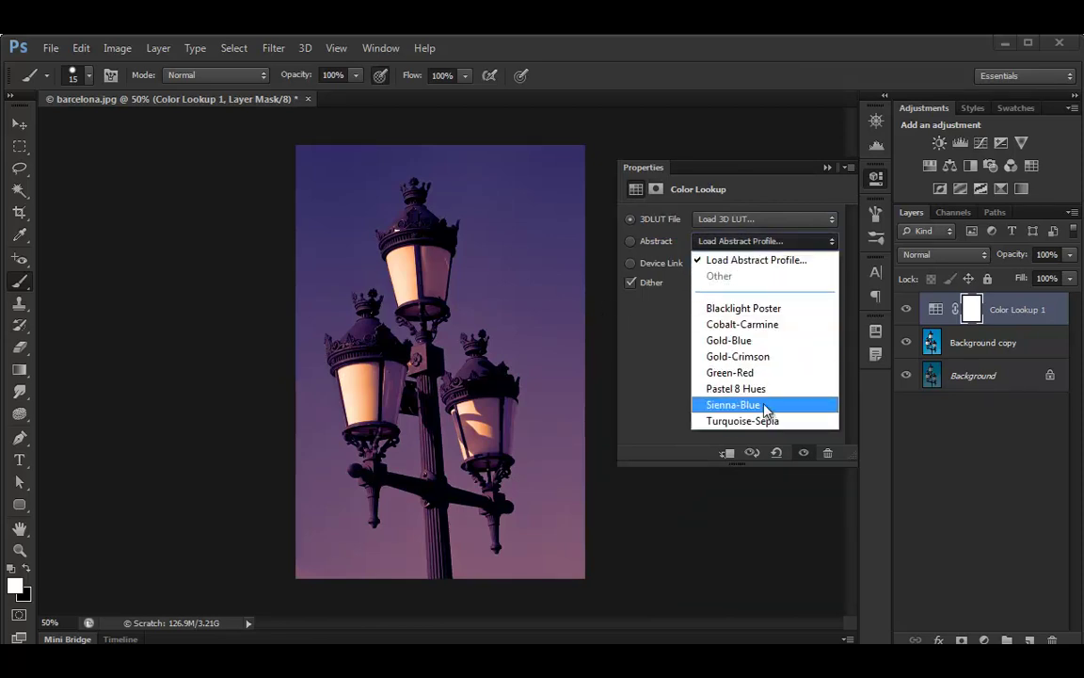
click(753, 389)
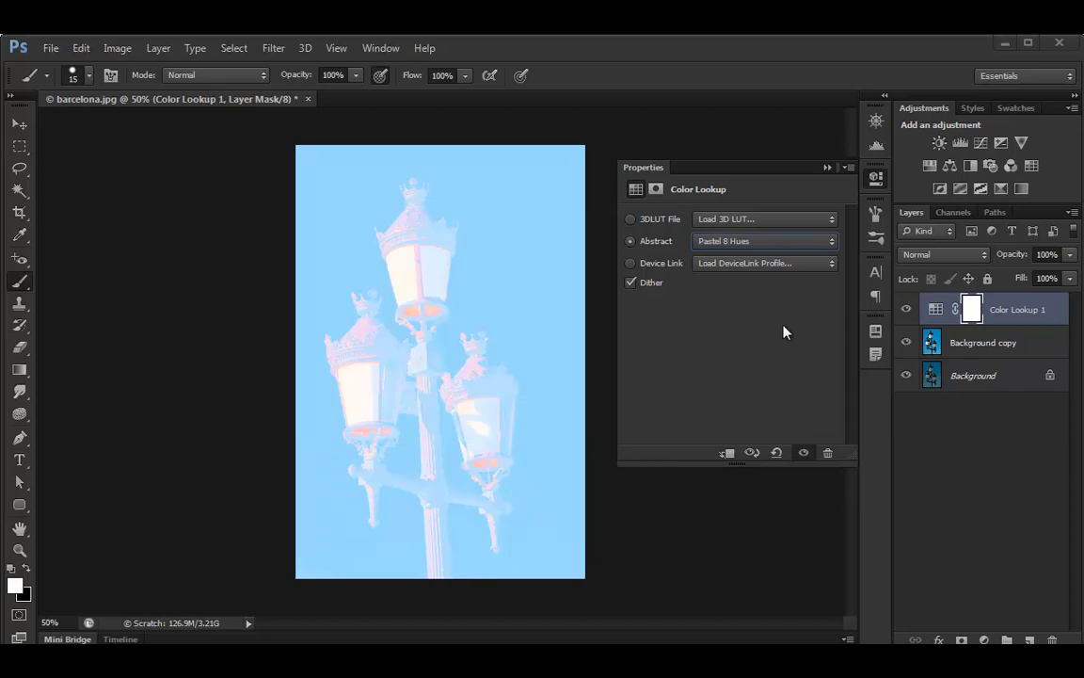
click(831, 244)
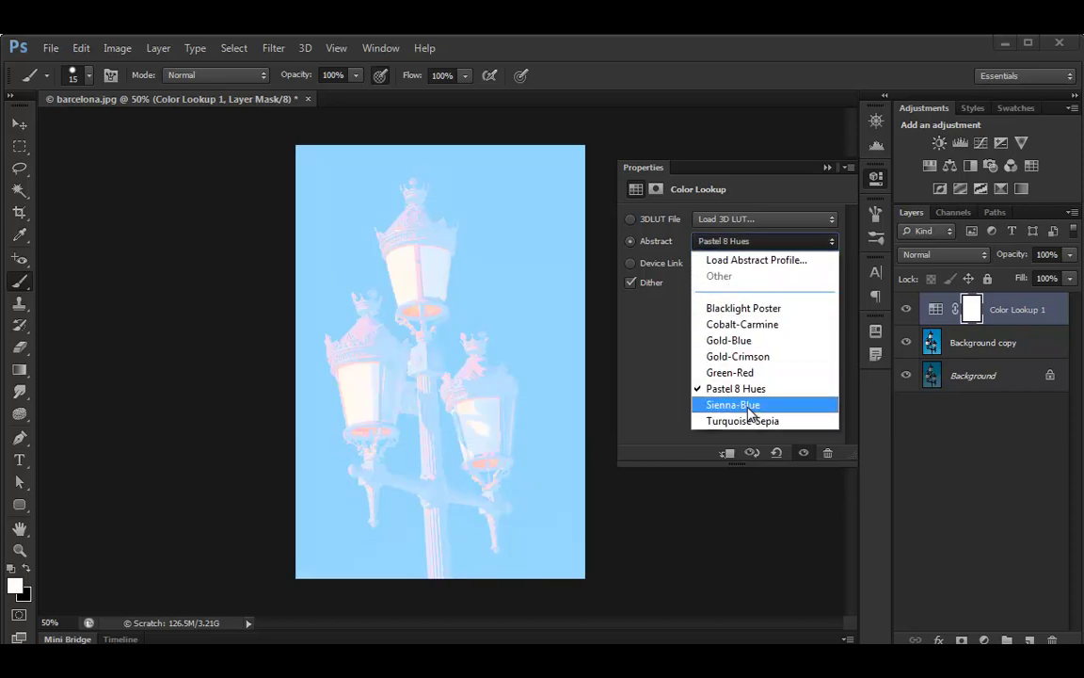
click(752, 405)
click(831, 242)
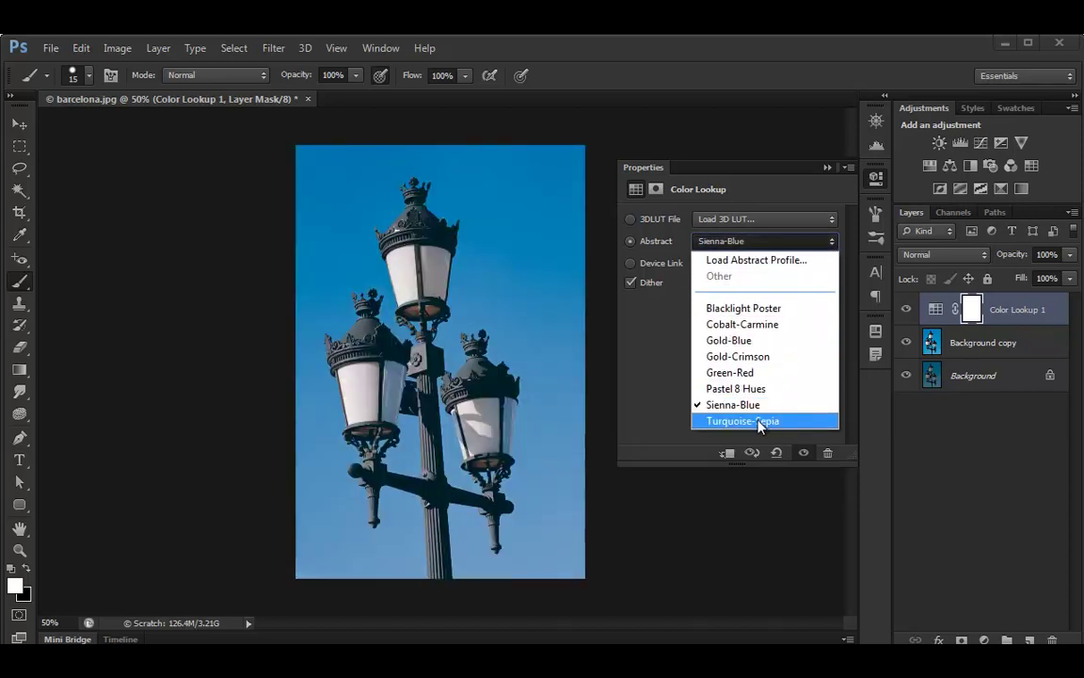
click(761, 423)
click(817, 243)
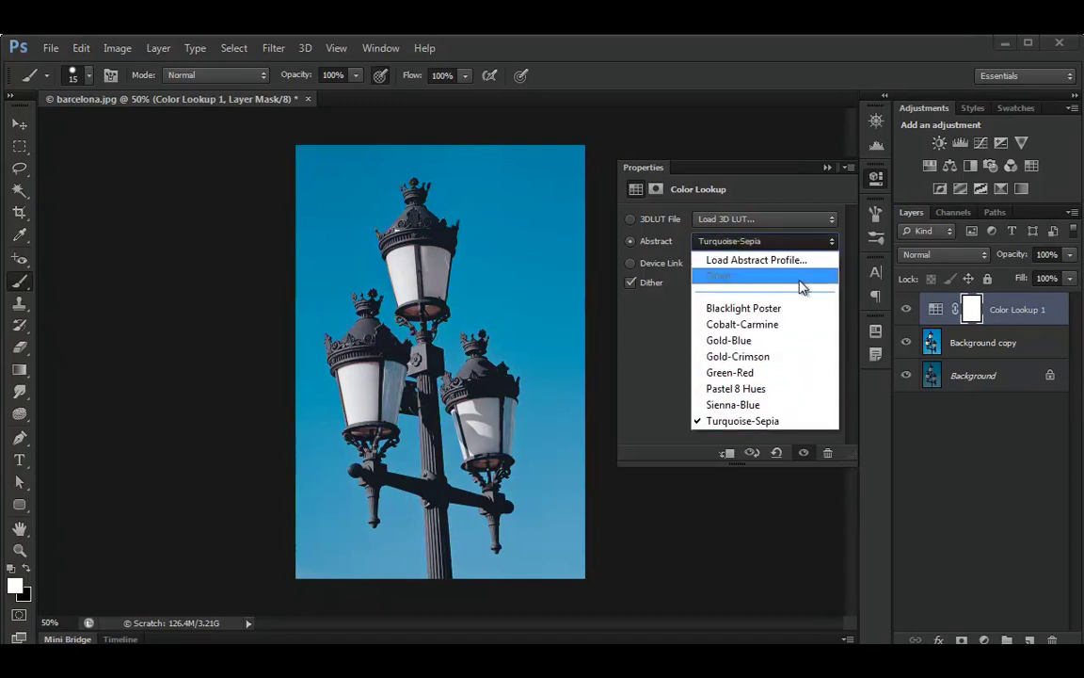
click(749, 308)
Open the load dialogs for an abstract profile and a CUBE LUT, cancelling both.
click(832, 243)
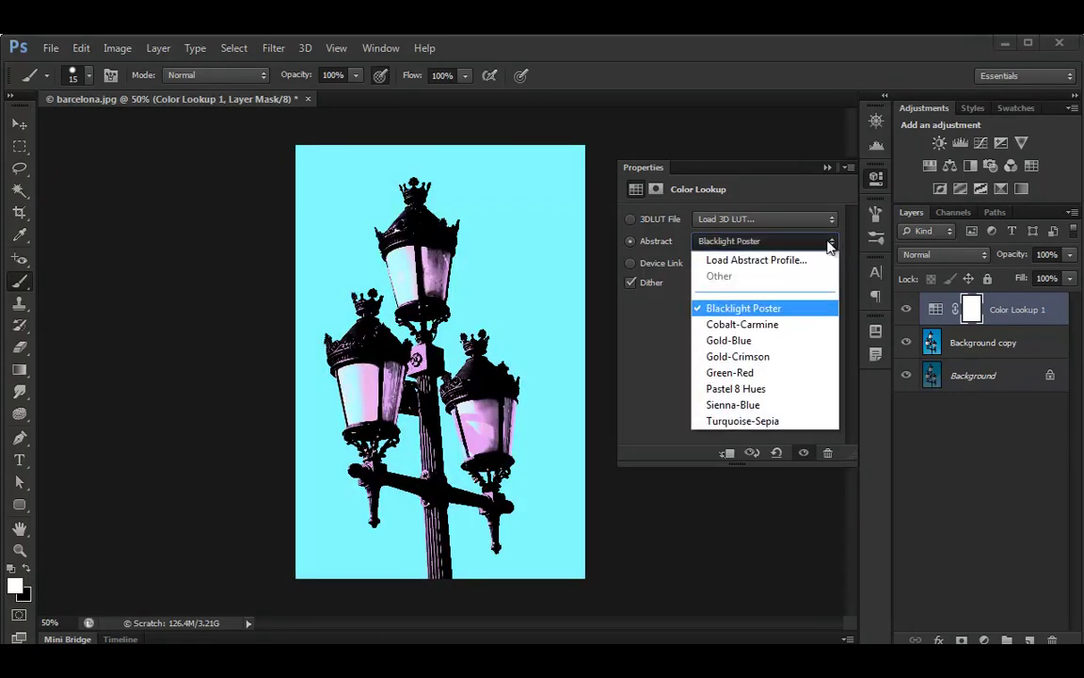
click(772, 264)
click(747, 587)
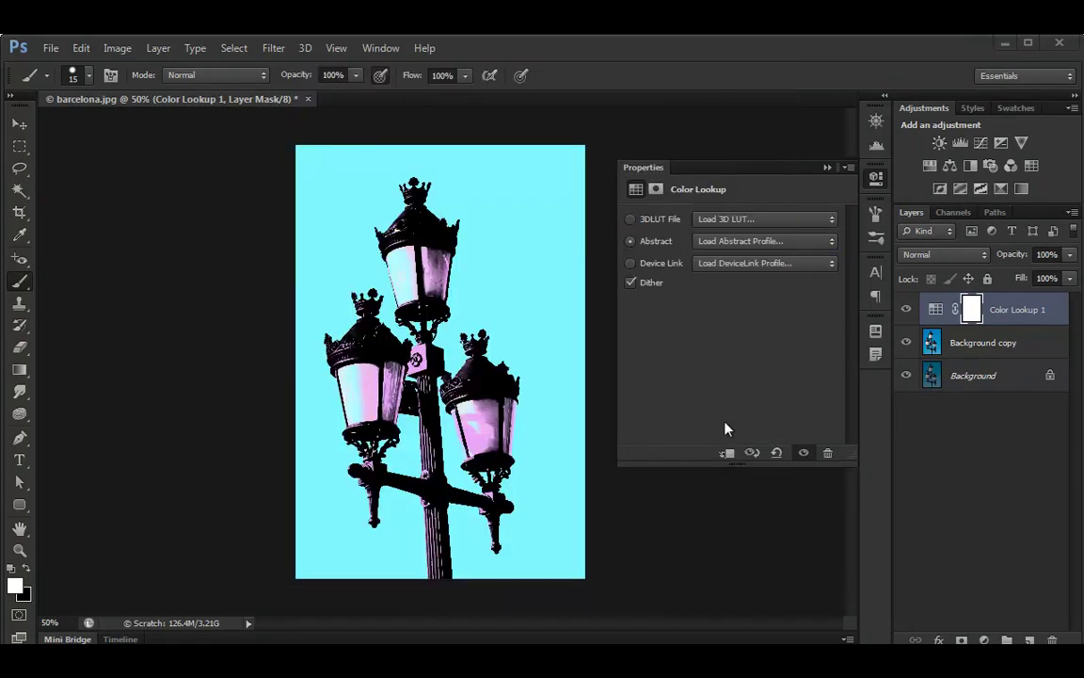
click(630, 219)
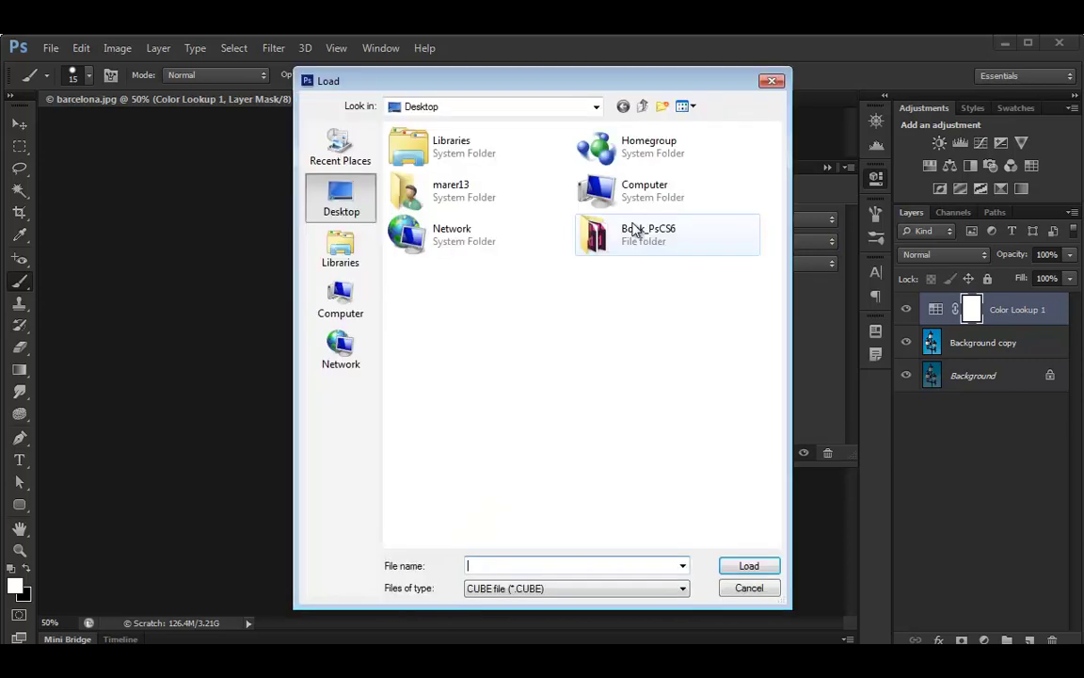
click(744, 588)
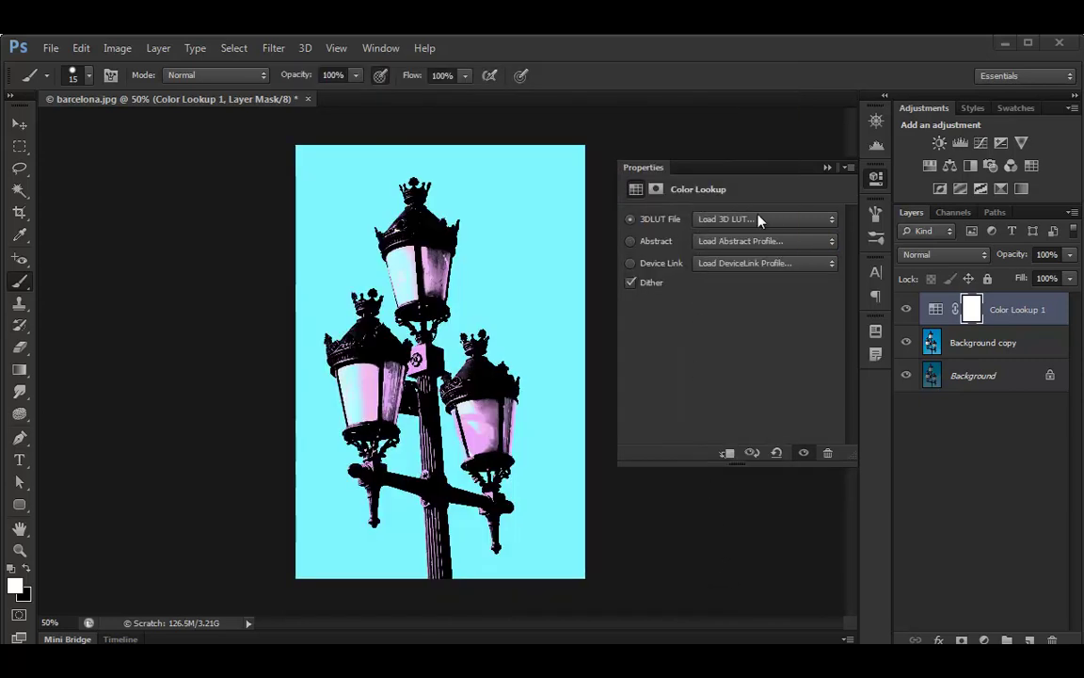
Choose EdgyAmber.3DL from the 3DLUT File list to tone the photo amber.
click(825, 220)
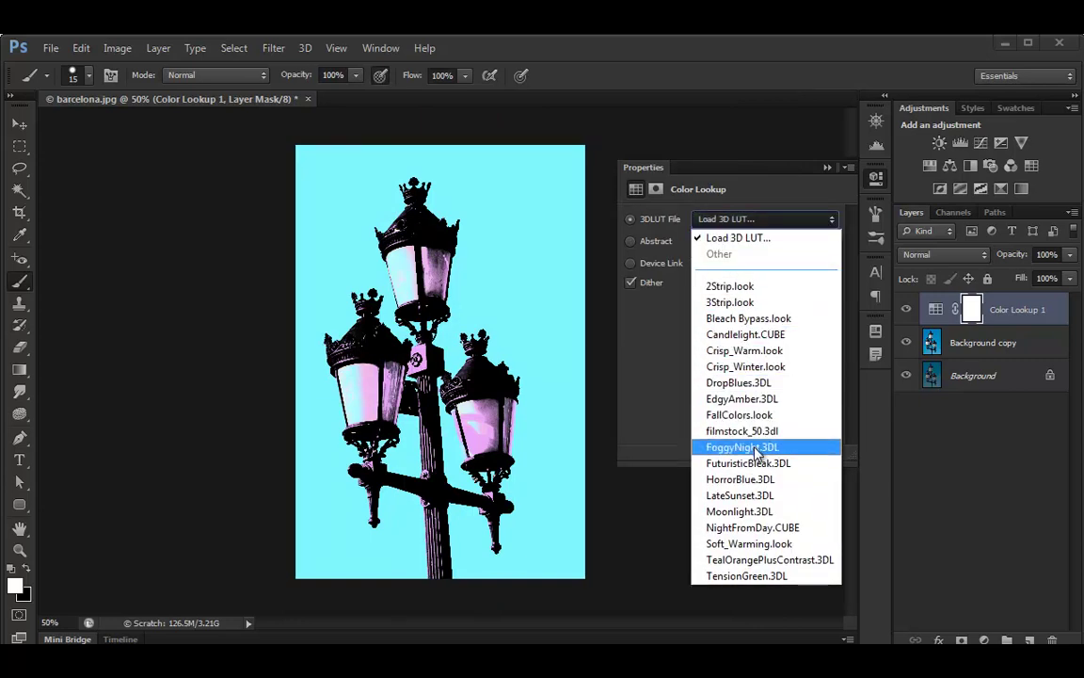
click(743, 398)
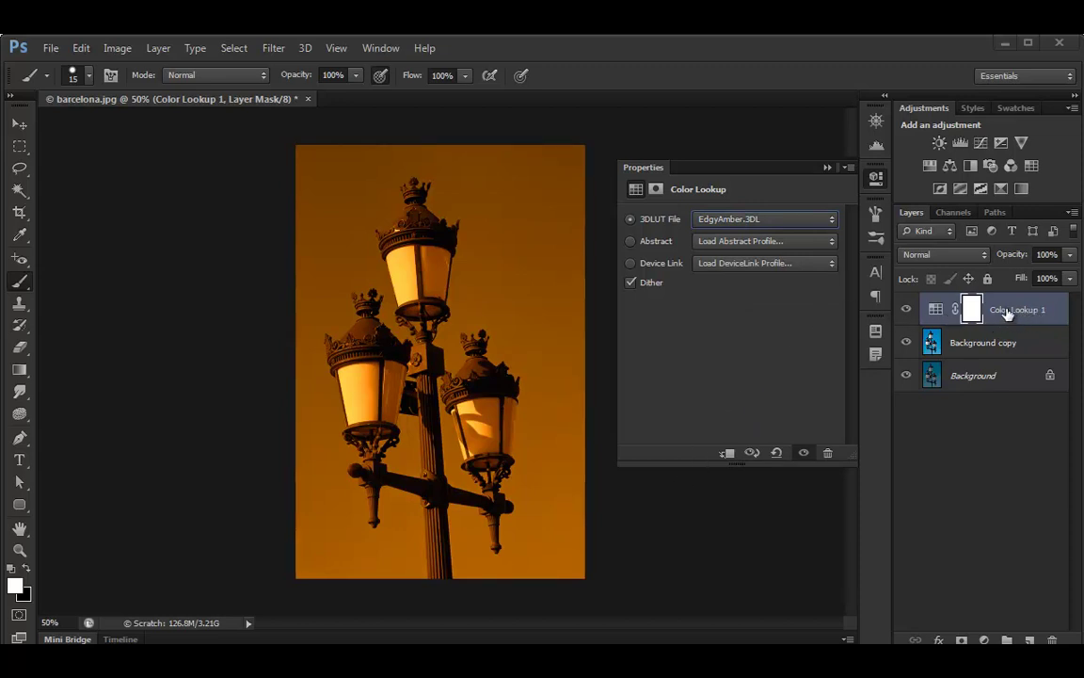
Collapse the Color Lookup Properties panel to its dock icon.
click(826, 170)
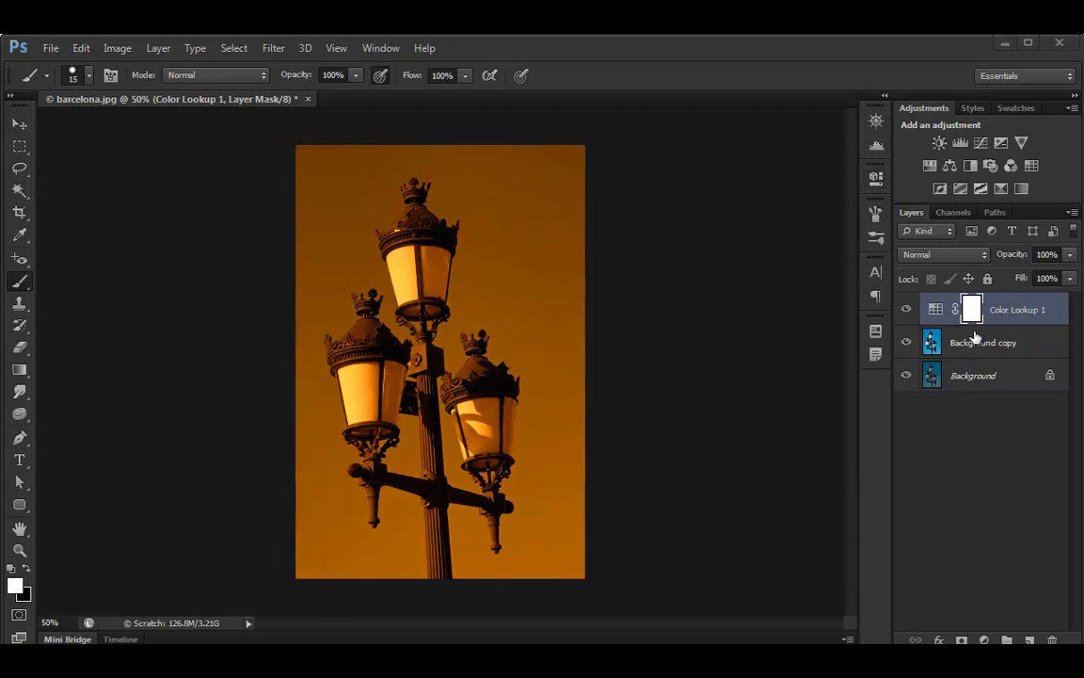